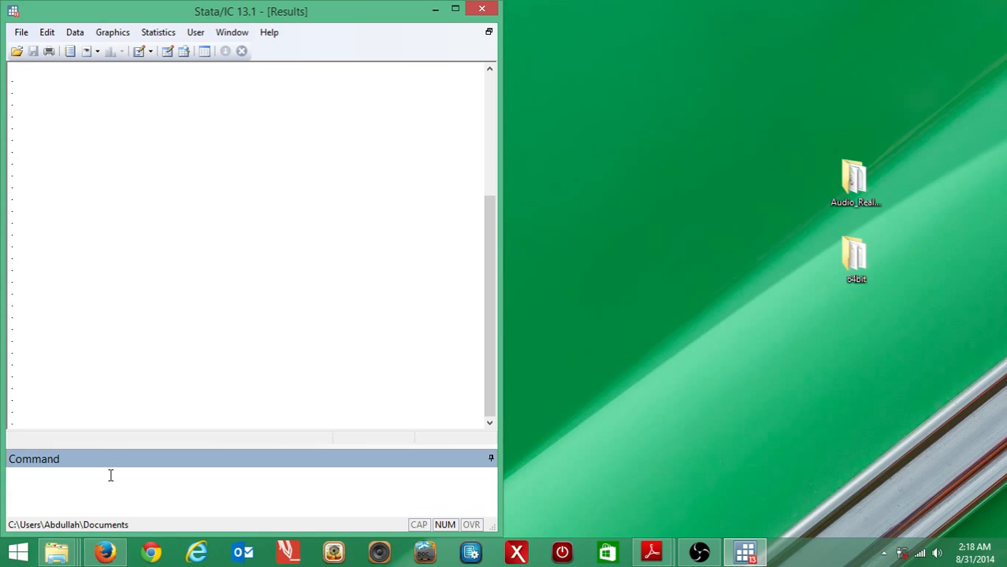
Open the Data Editor in browse mode with the browse command and place its window beside the results.
type("b")
key("BackSpace")
type("bre")
key("BackSpace")
type("owse")
key("Return")
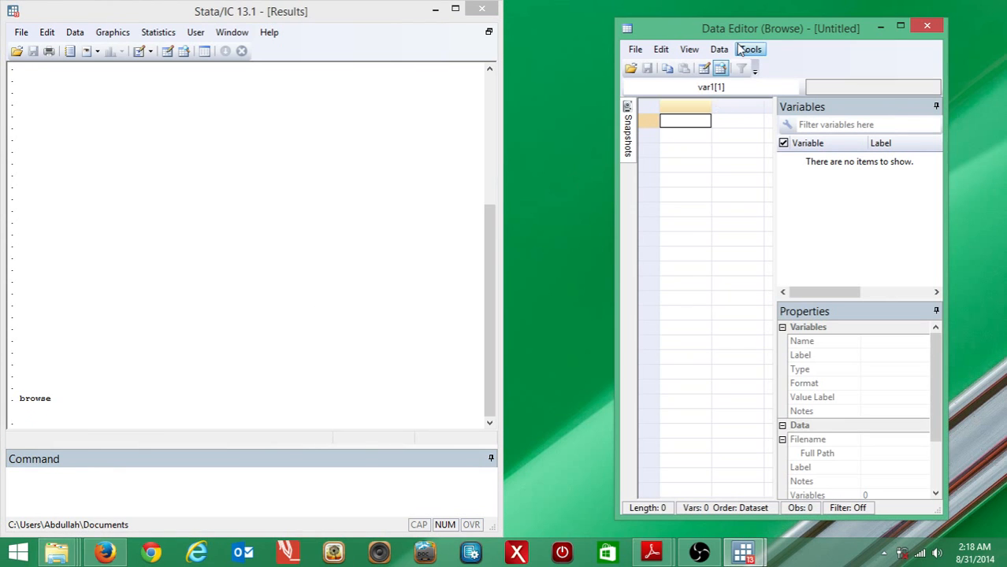
left_click_drag(739, 35, 1006, 15)
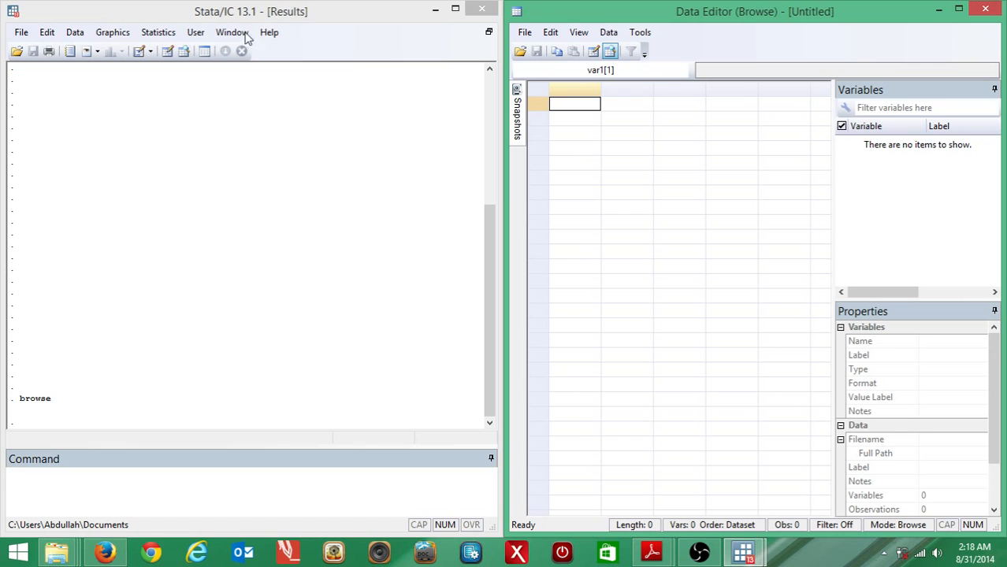
left_click(75, 32)
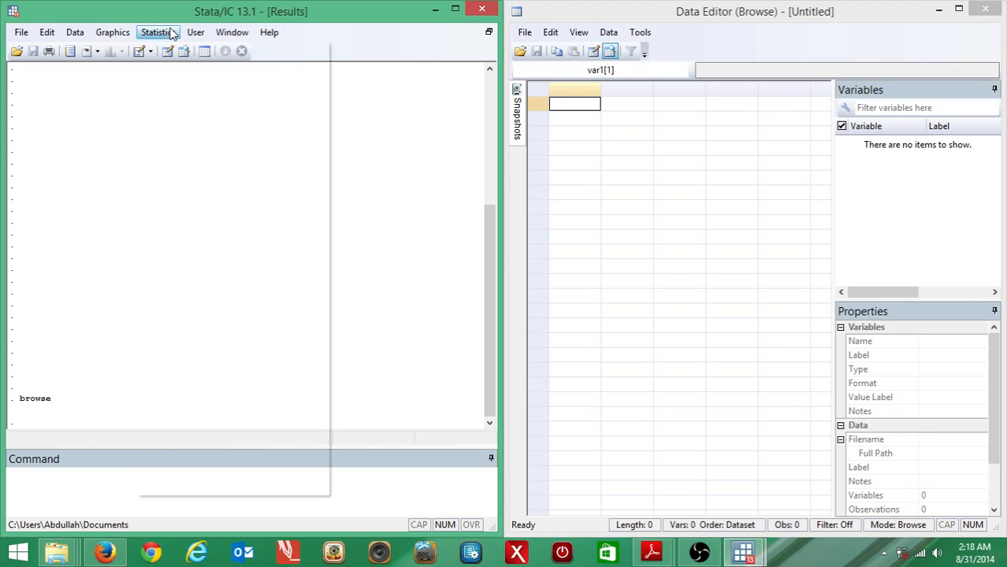
mouse_move(118, 37)
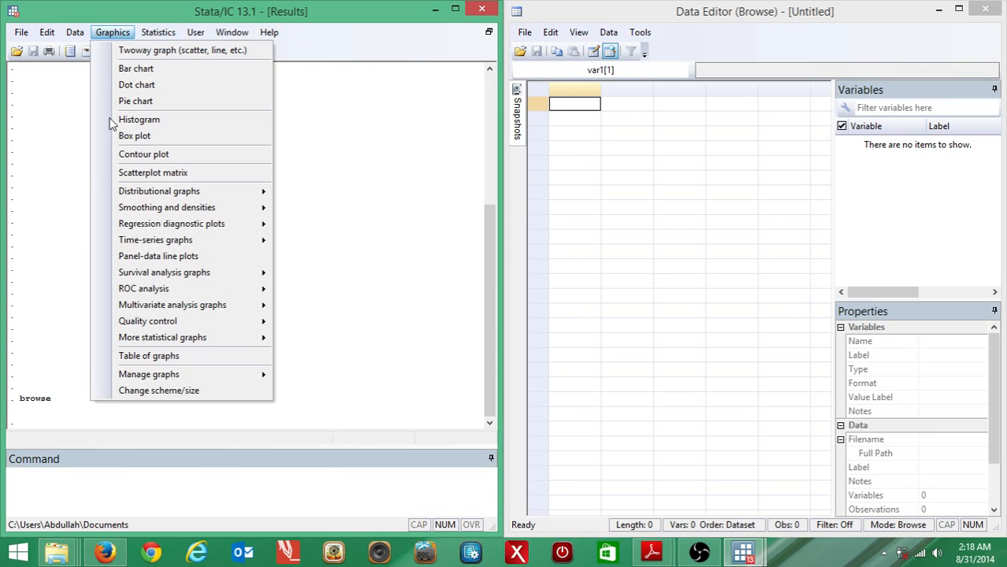
left_click(54, 474)
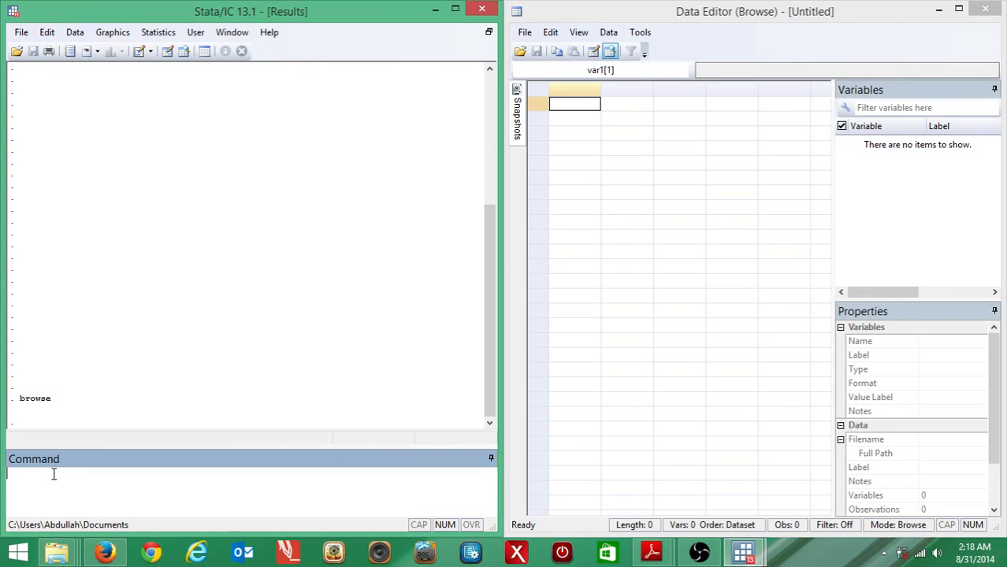
Open the dataset ps1.dta from the Problem Set 1 folder and look through its records.
left_click(16, 51)
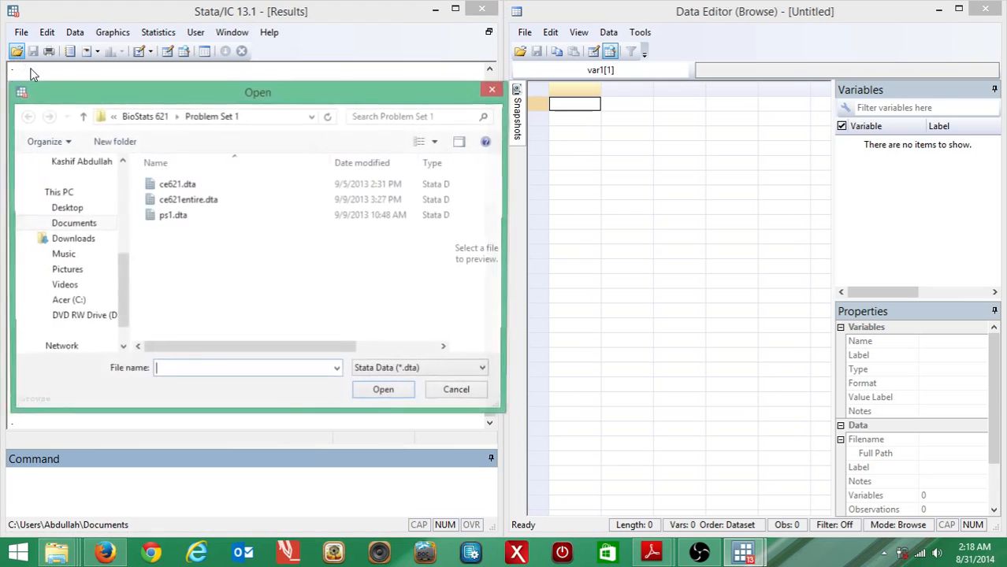
left_click(191, 221)
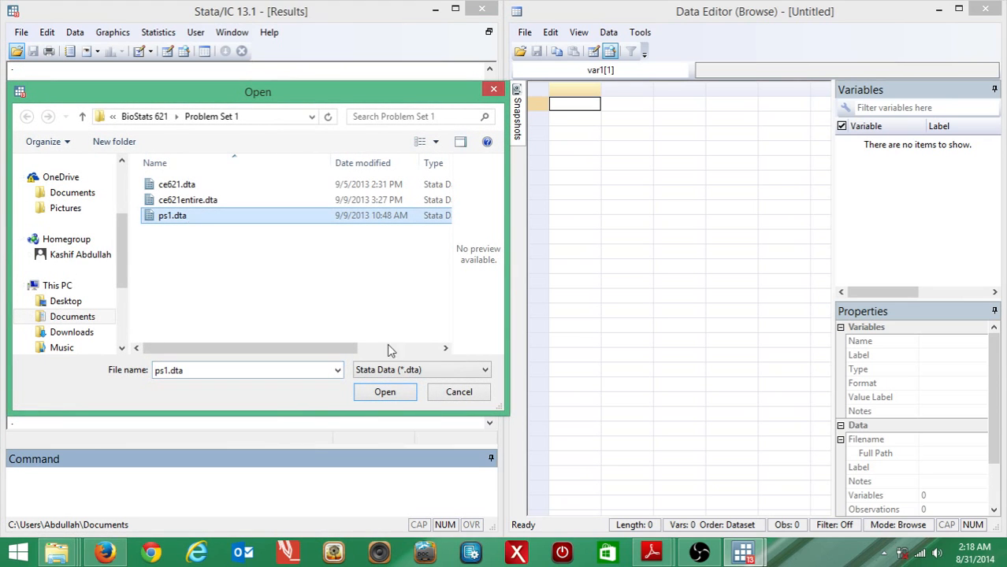
left_click(386, 393)
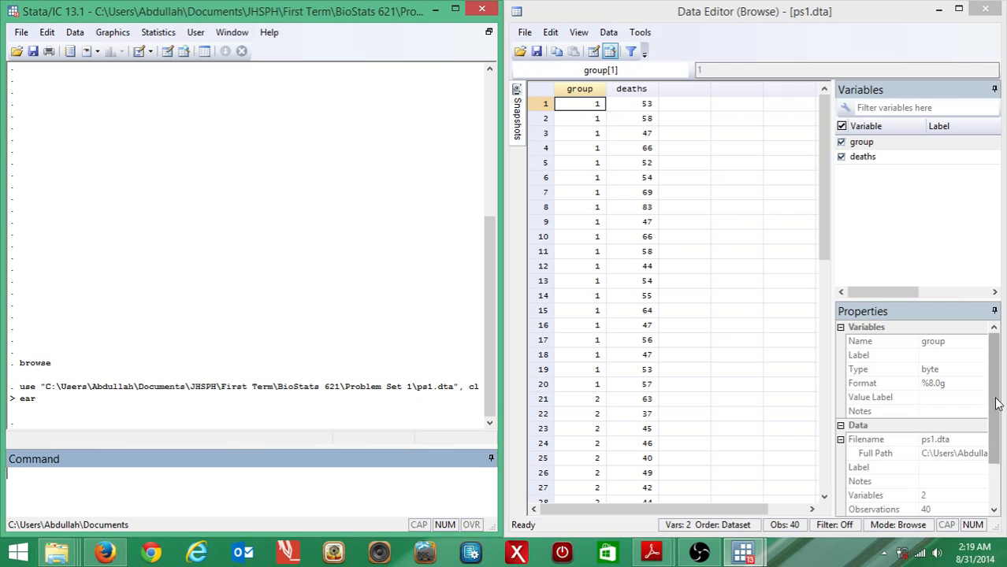
scroll(1001, 471, "down", 2)
scroll(1001, 472, "up", 2)
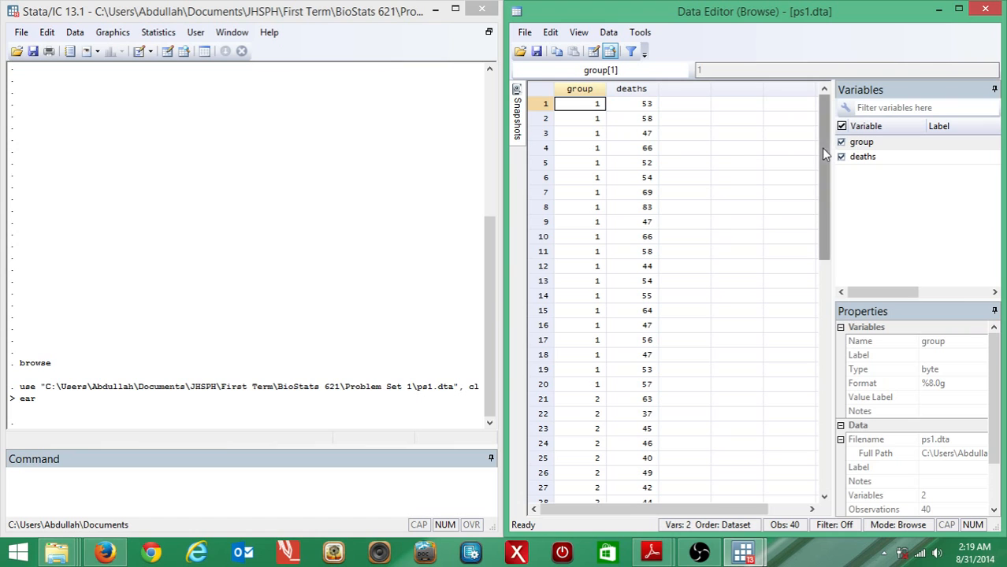
left_click_drag(821, 148, 846, 95)
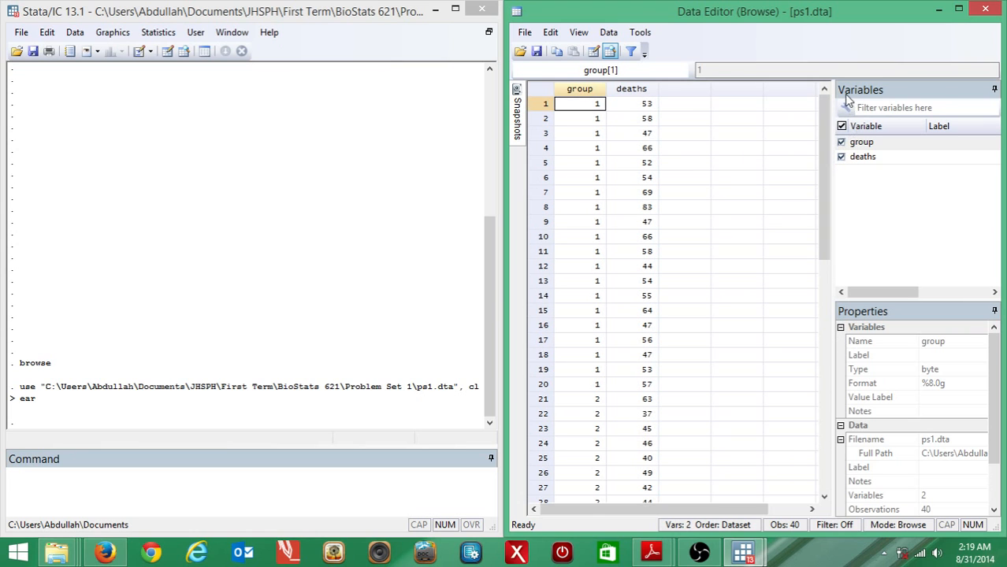
Run the describe and codebook commands to report the structure and contents of the dataset's variables.
left_click(280, 487)
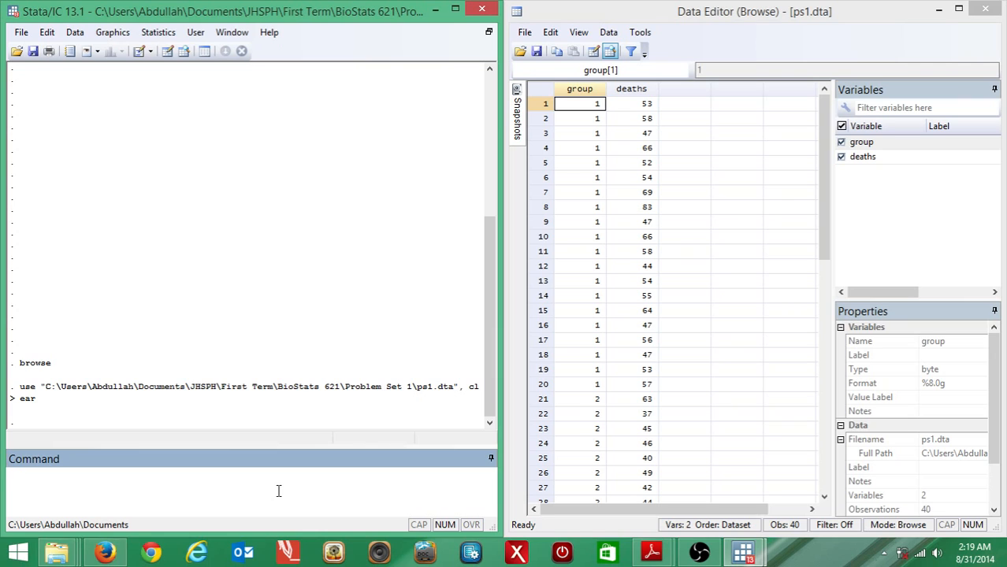
type("describe")
key("Return")
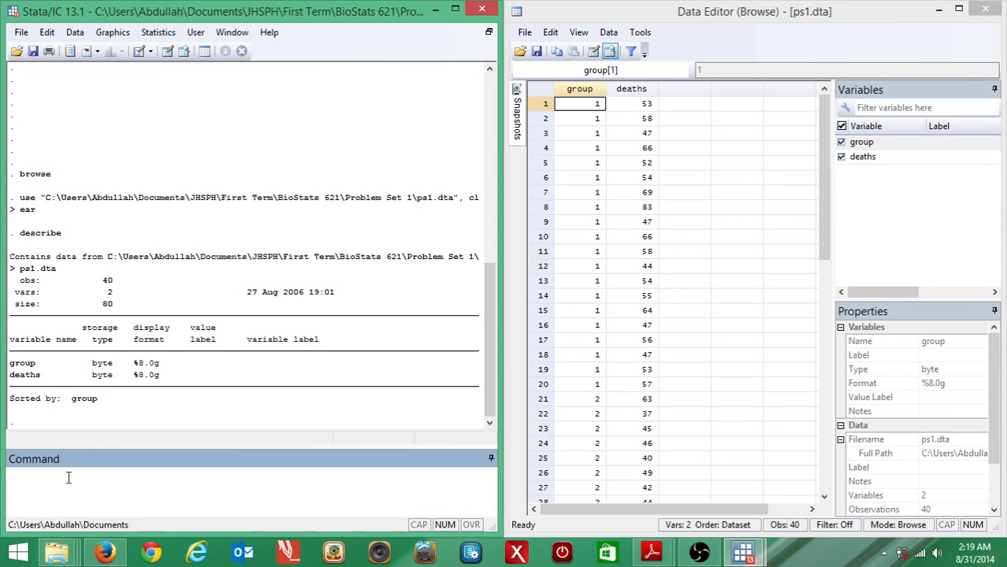
type("codebook")
key("Return")
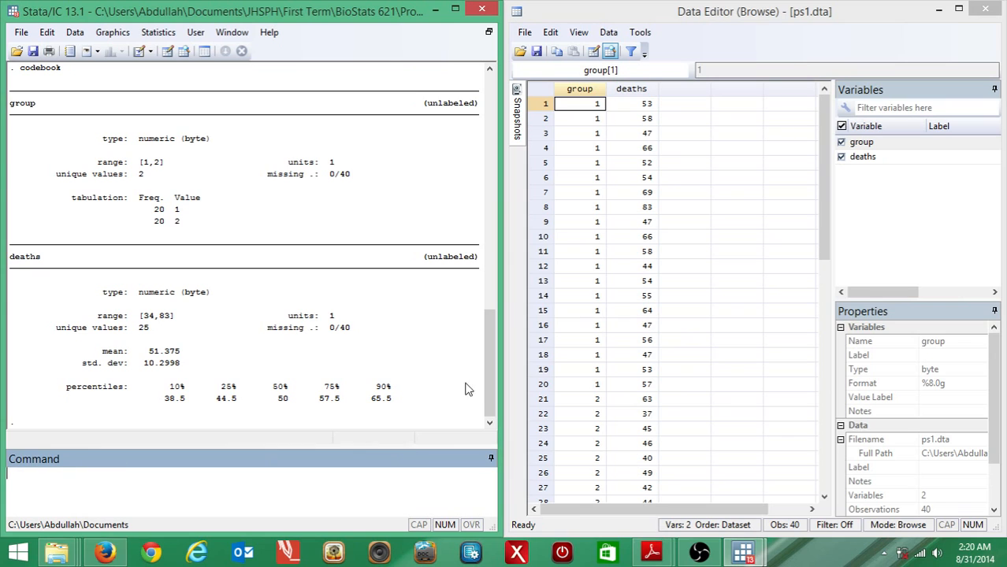
mouse_move(485, 370)
left_mouse_down()
mouse_move(488, 344)
mouse_move(487, 372)
left_mouse_up()
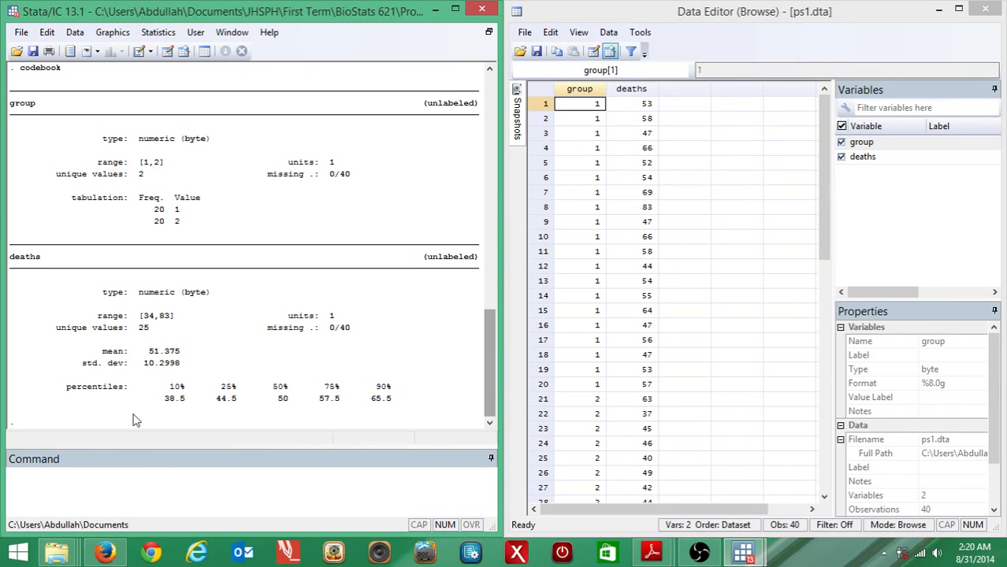
Sort the dataset by the group variable.
left_click(96, 490)
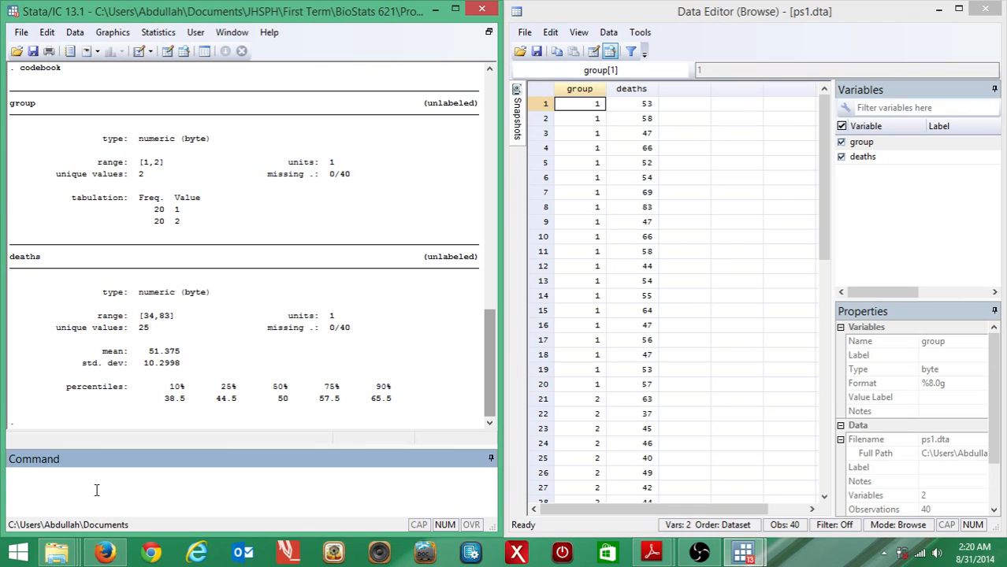
type("sort group")
key("Return")
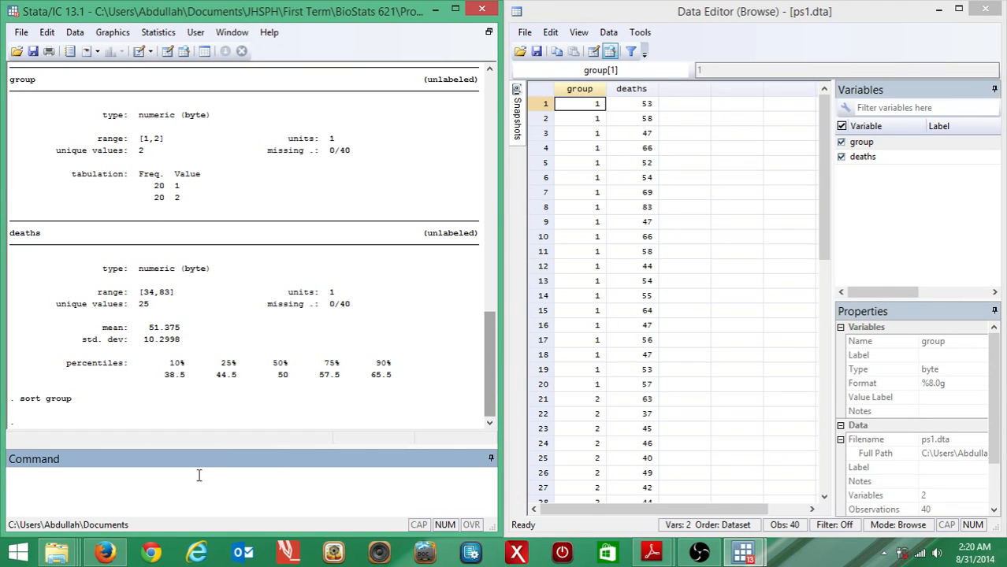
Sort the dataset by the deaths variable and look over the reordered records.
type("sort deaths")
key("Return")
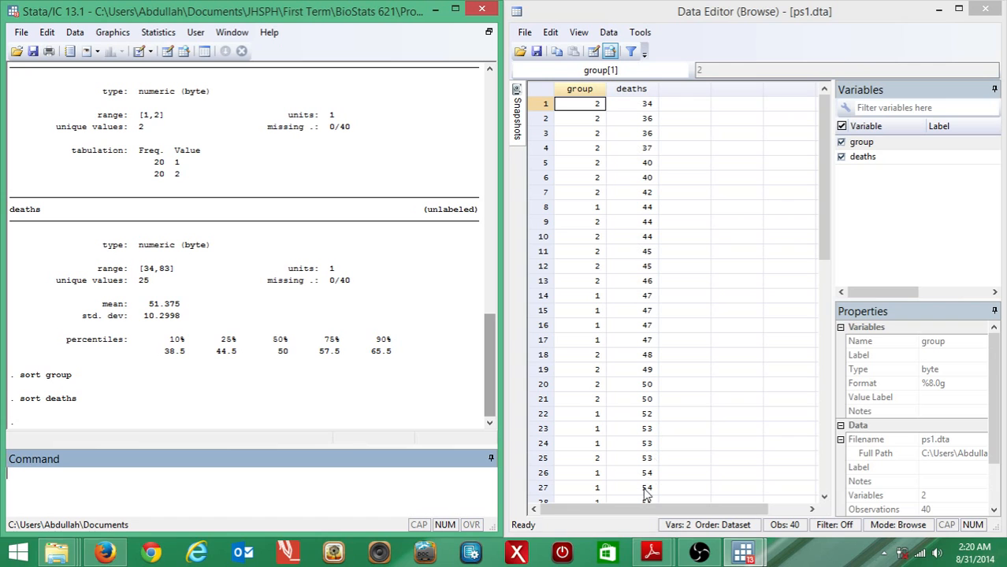
left_click_drag(822, 221, 822, 183)
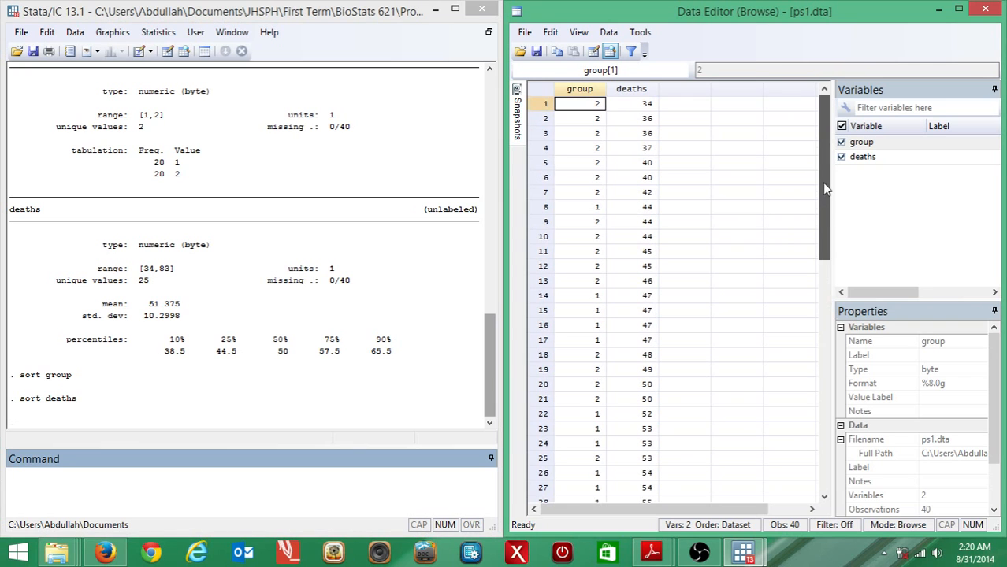
Sort the dataset by group again with the command sort group.
left_click(64, 480)
type("sort")
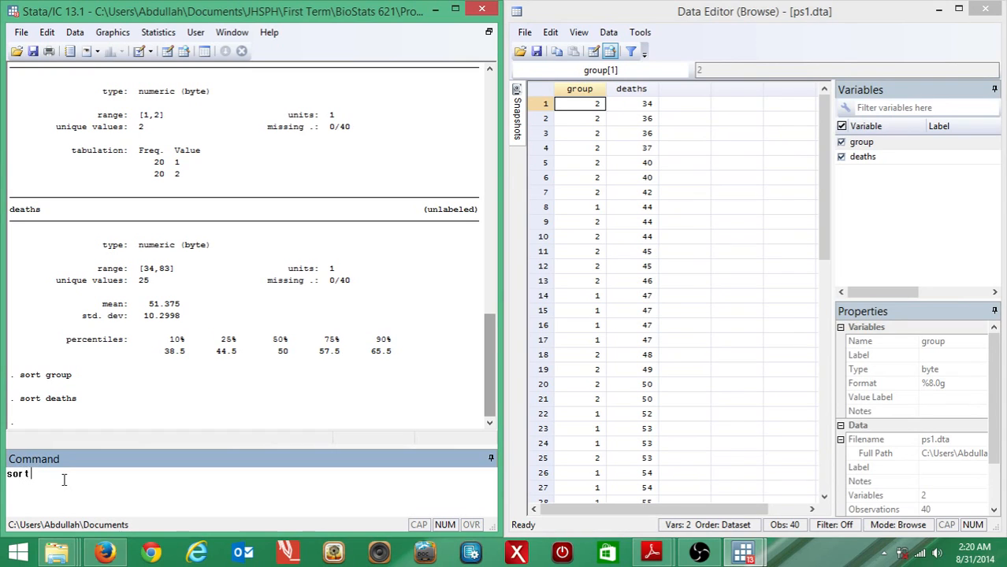
key("BackSpace")
type("t group")
key("Return")
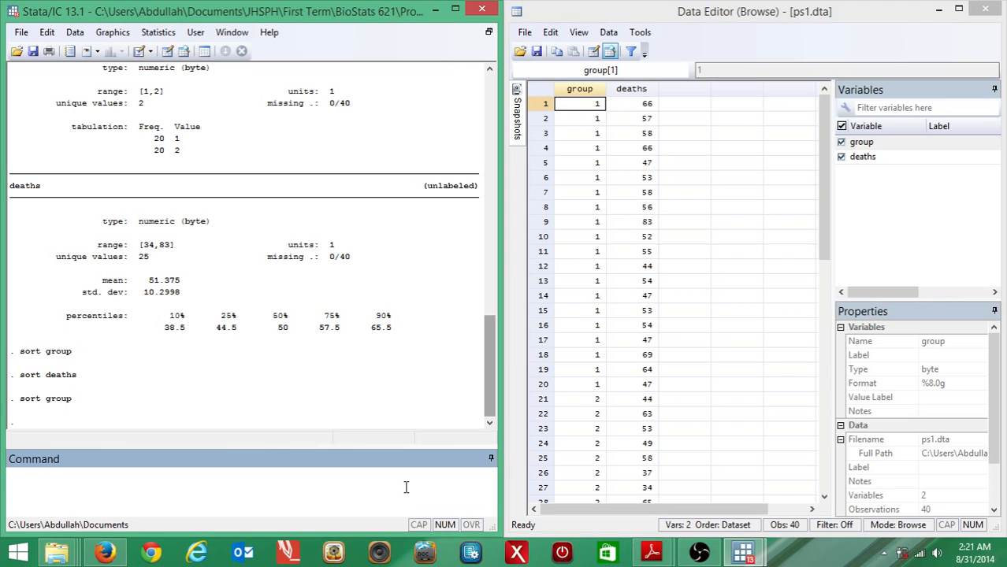
Create stem-and-leaf plots of deaths for each group with the command by group: stem deaths.
type("by group")
type(": stem")
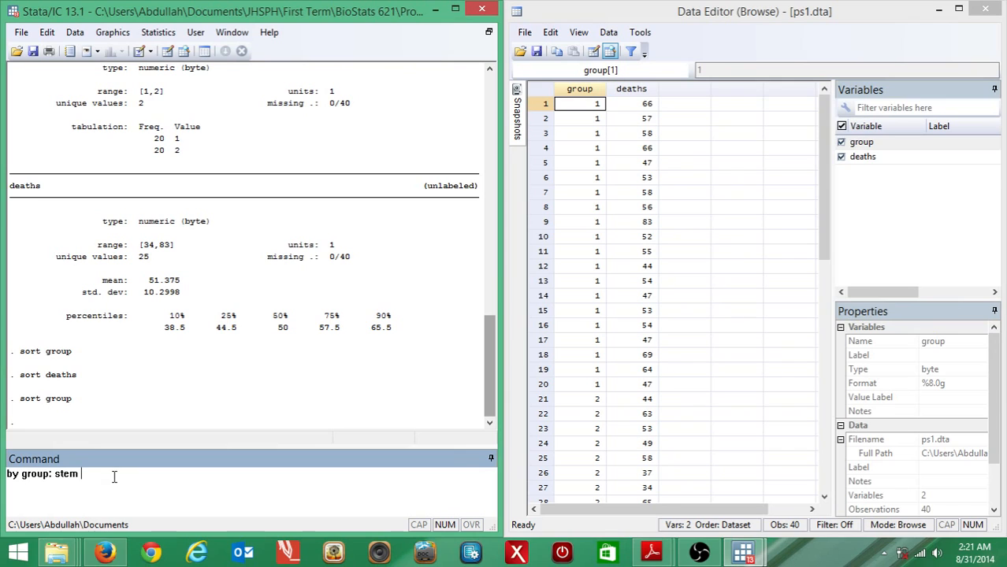
type(" deaths")
key("Return")
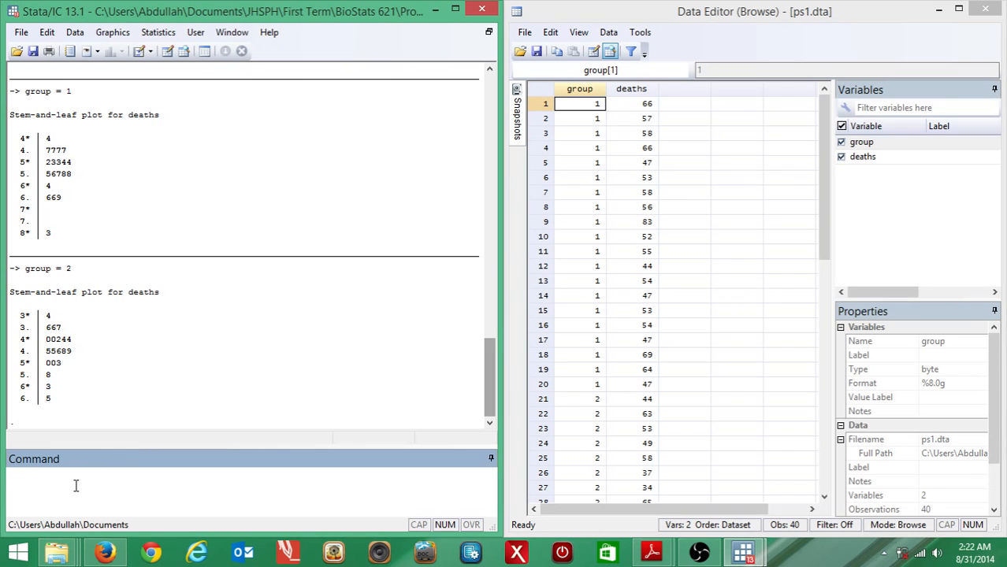
Try to create single-line stem-and-leaf plots by group with the command by group: stem deaths lines(1).
type("by group: stem deaths line")
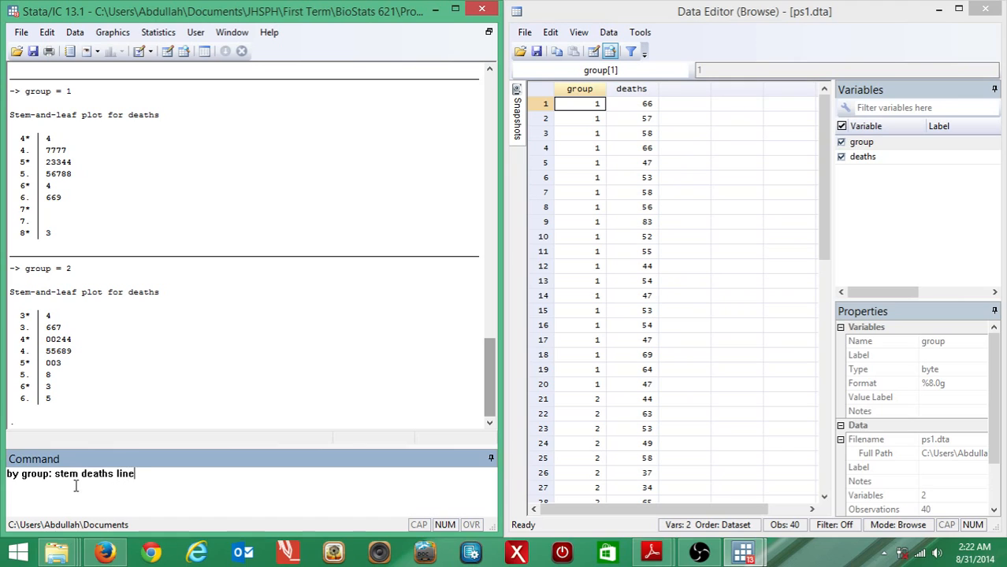
type("s(1)")
key("Return")
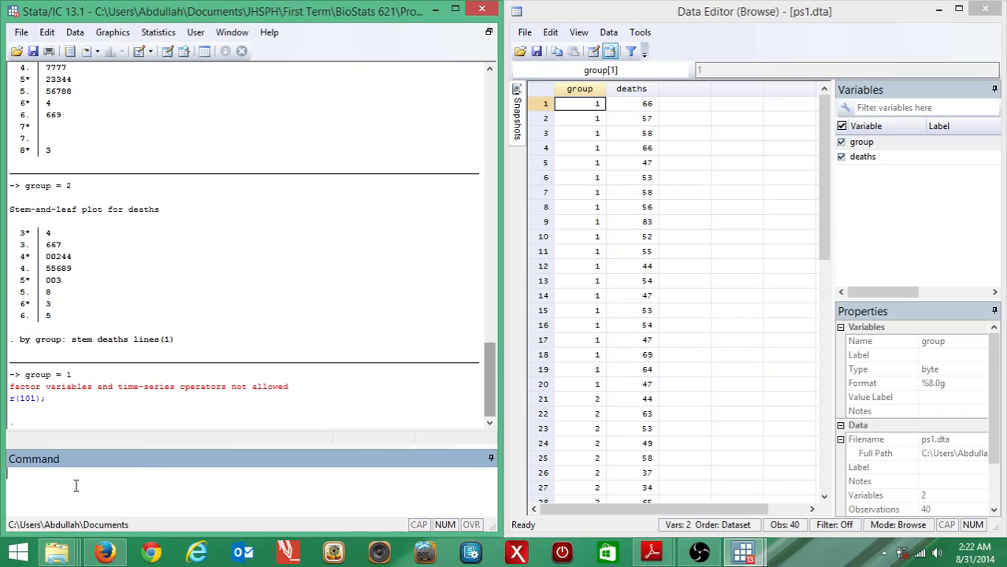
Check the command syntax in 621pro1_2013.pdf in Adobe Reader, then minimize it and run by group: stem deaths, lines(1) in Stata.
left_click(641, 553)
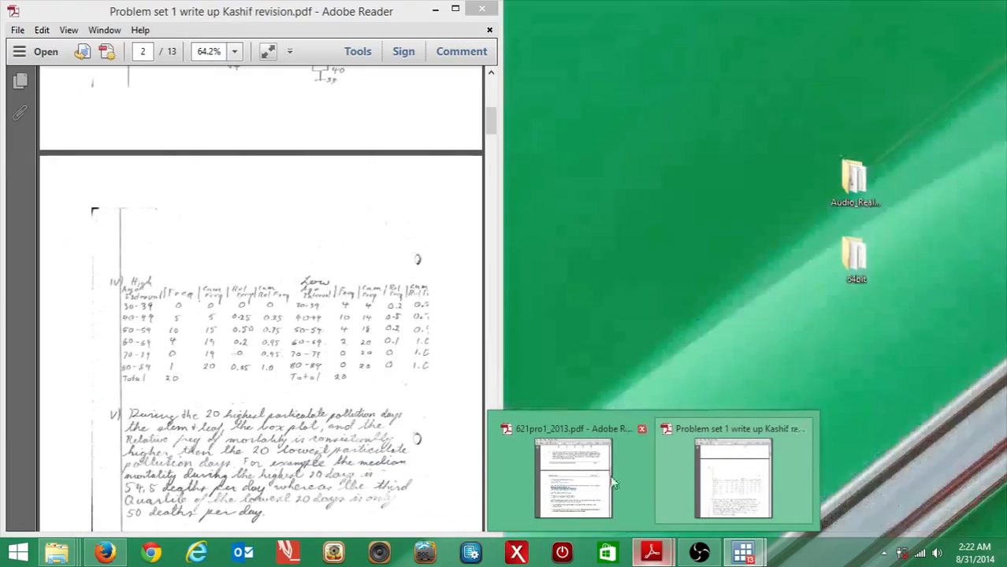
left_click(573, 478)
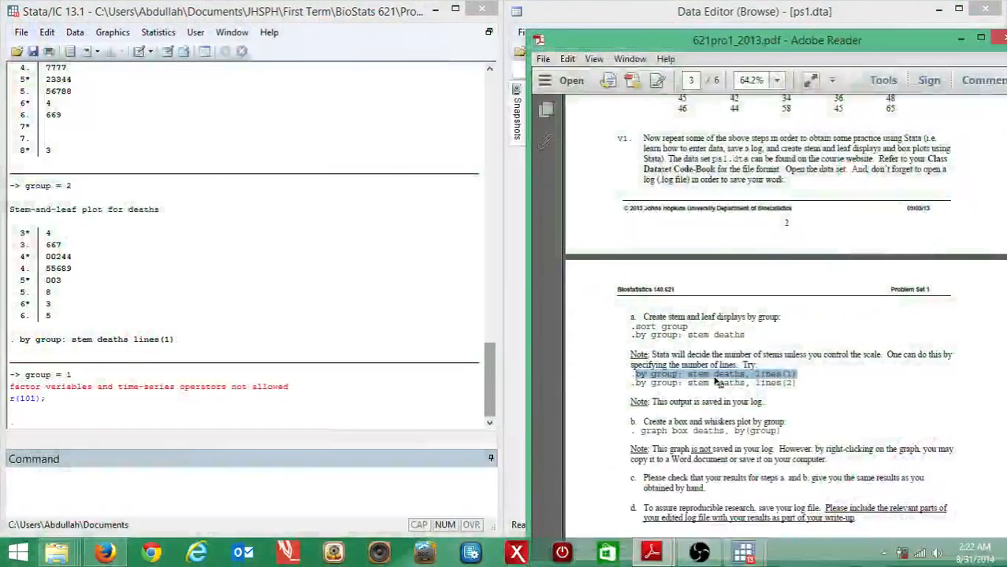
left_click(80, 490)
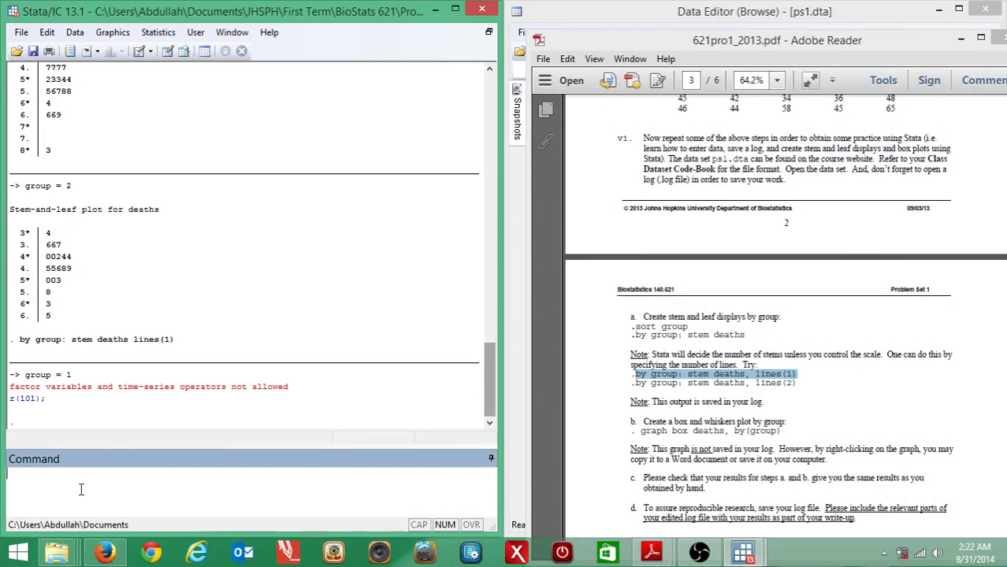
type("by")
left_click(961, 37)
type("group")
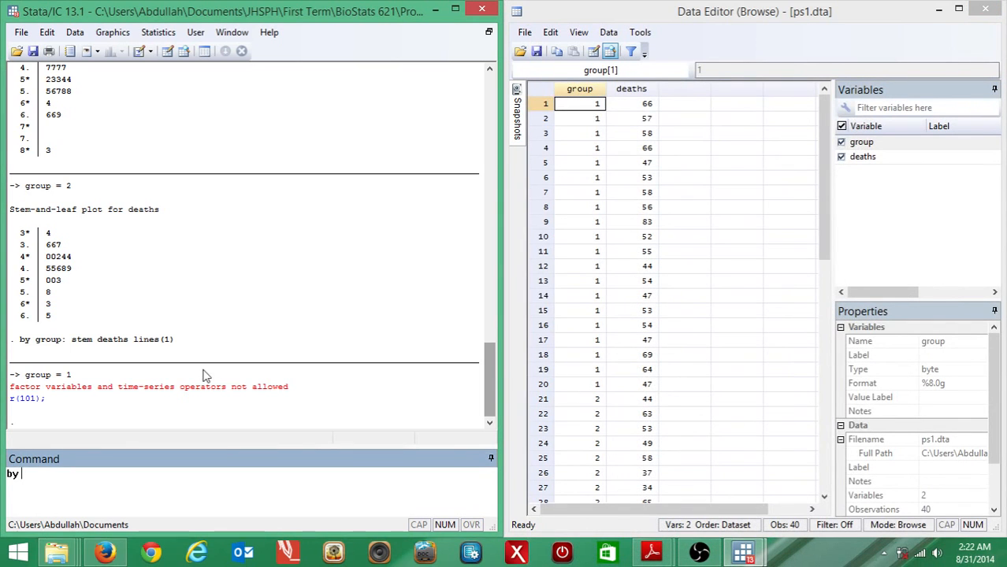
type(": stem deaths, line")
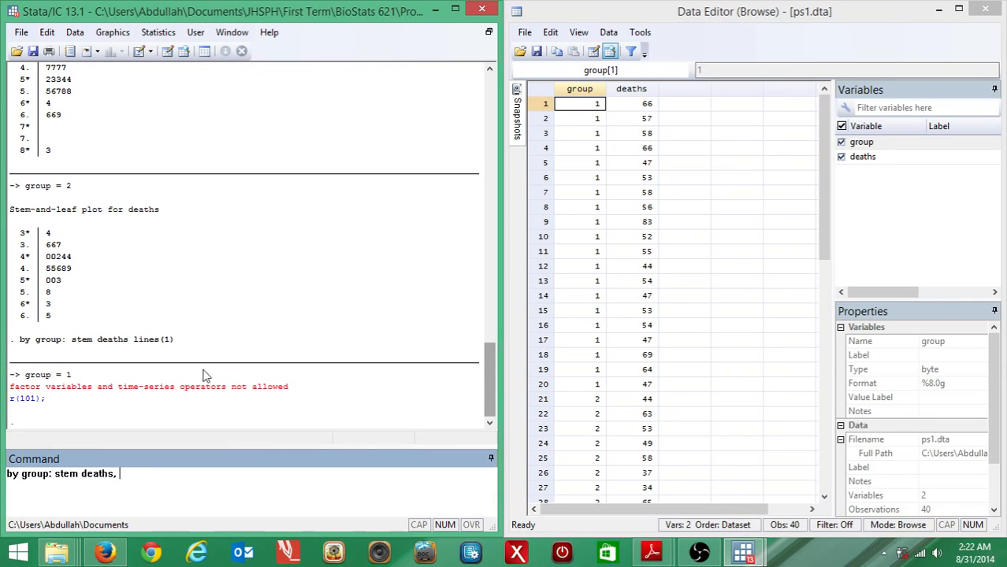
type("s(1)")
key("Return")
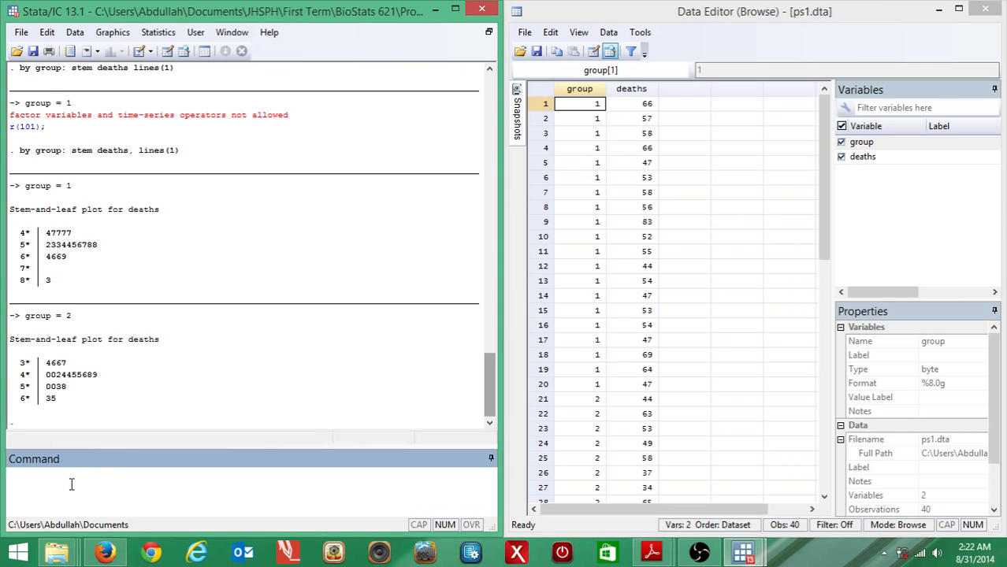
Create stem-and-leaf plots of deaths with two lines per stem using by group: stem deaths, lines(2).
type("by group")
key("BackSpace")
type(": stem deaths, lines(2")
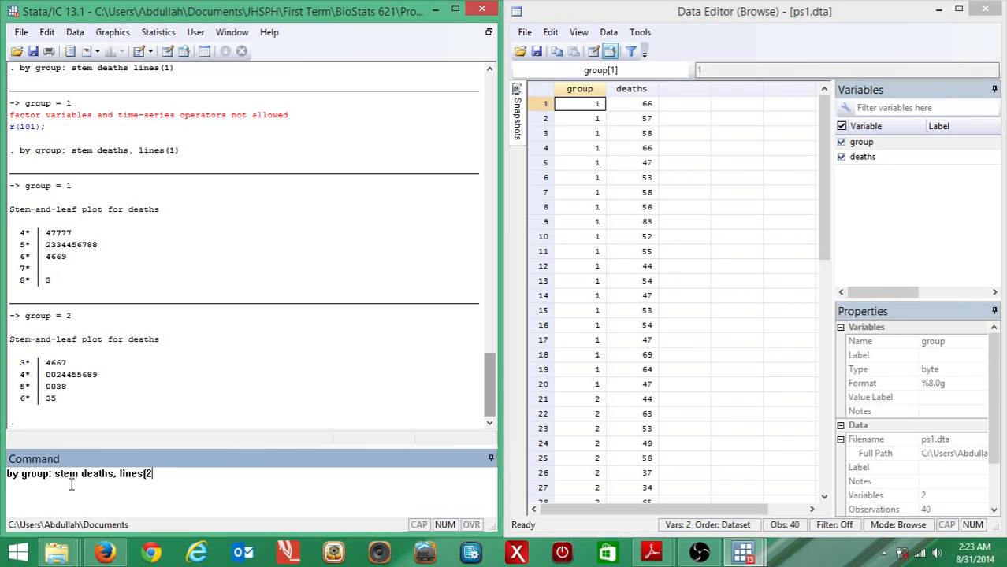
type(")")
key("Return")
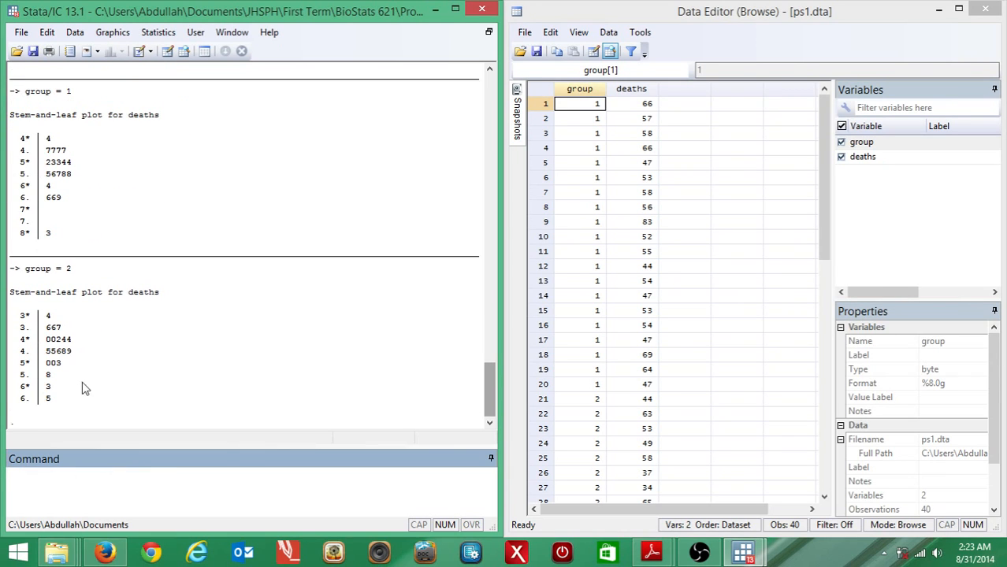
left_click(491, 382)
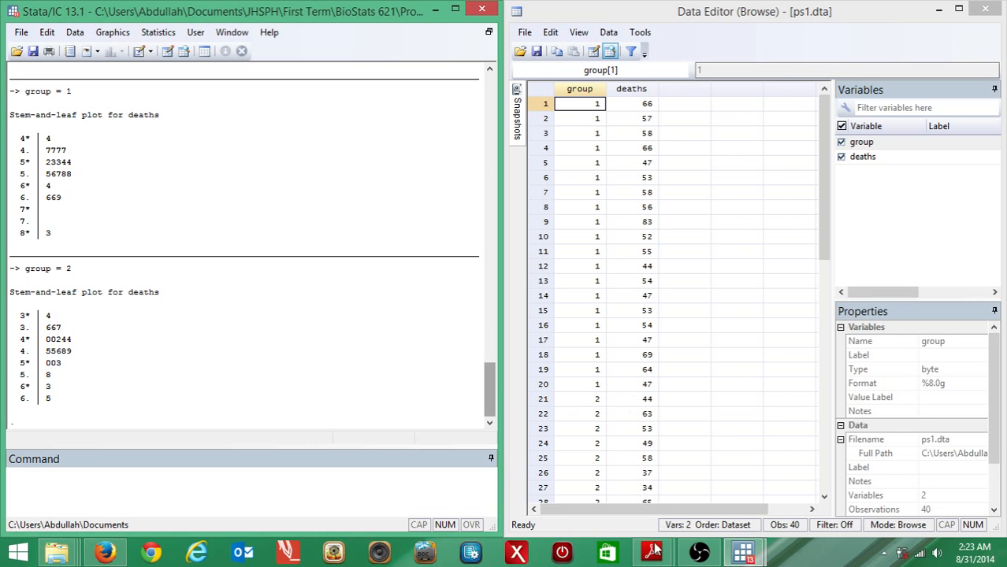
Copy the box plot command from 621pro1_2013.pdf in Adobe Reader into Stata's command line, then minimize the PDF window.
mouse_move(661, 558)
left_click(609, 504)
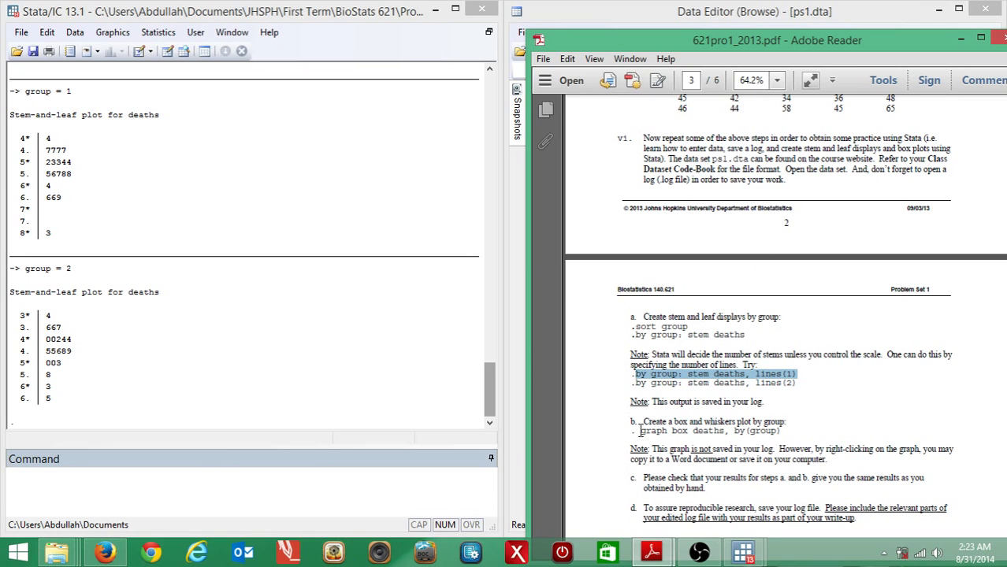
left_click_drag(640, 431, 784, 436)
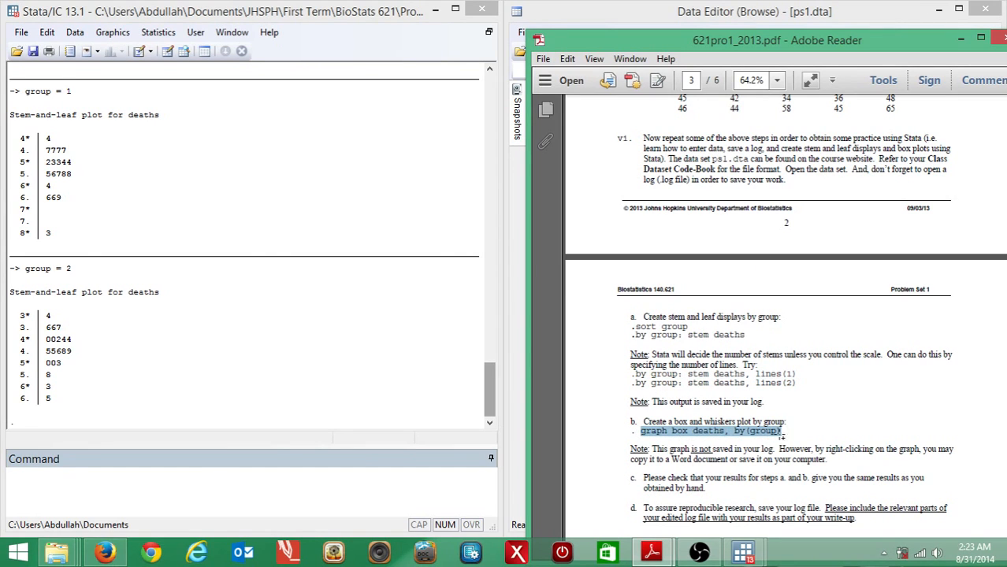
right_click(756, 438)
left_click(788, 332)
left_click(267, 473)
key("ctrl+v")
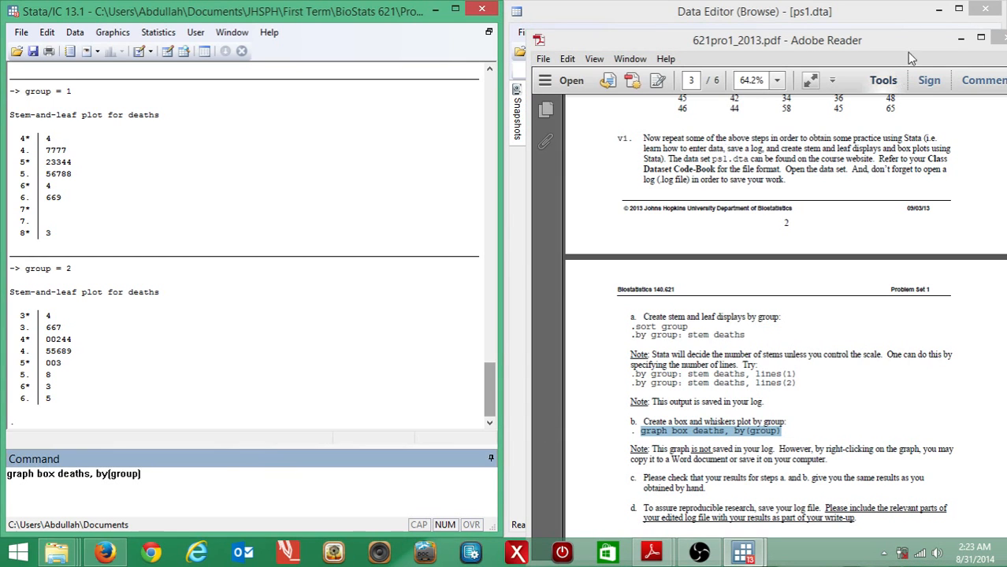
left_click(961, 38)
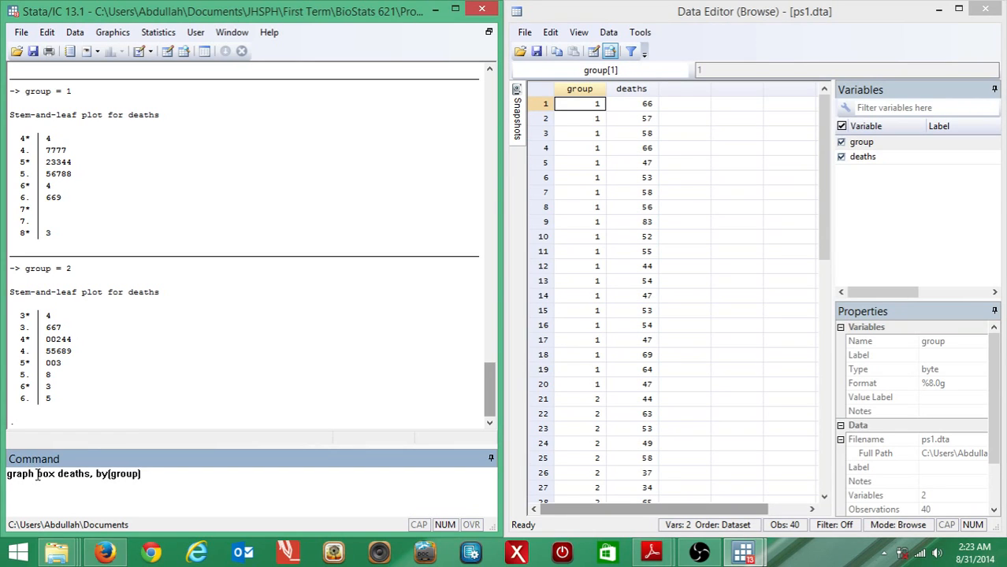
Rewrite the pasted command after the word graph and run graph box deaths, by(group) to create box plots for each group.
left_click_drag(36, 474, 160, 474)
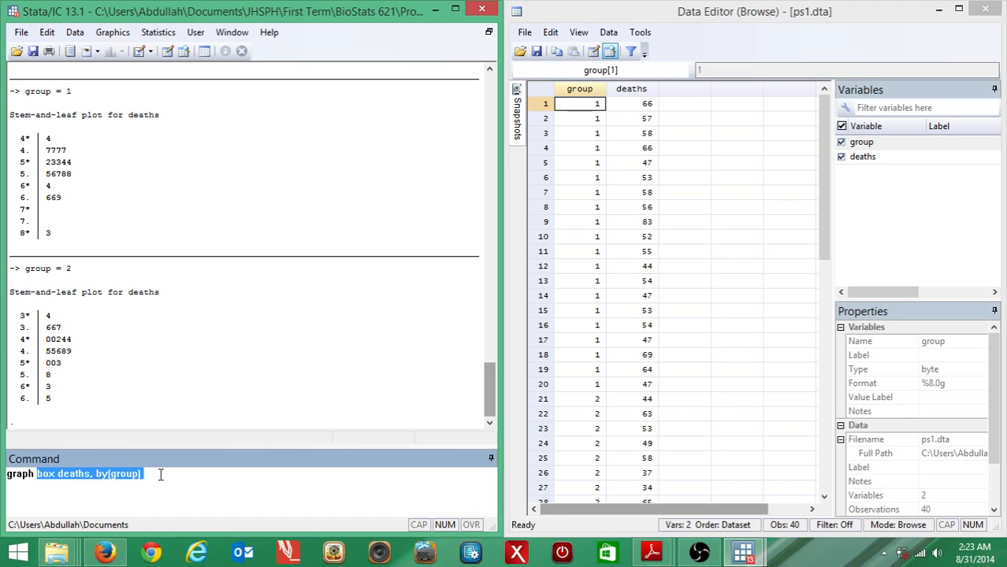
key("BackSpace")
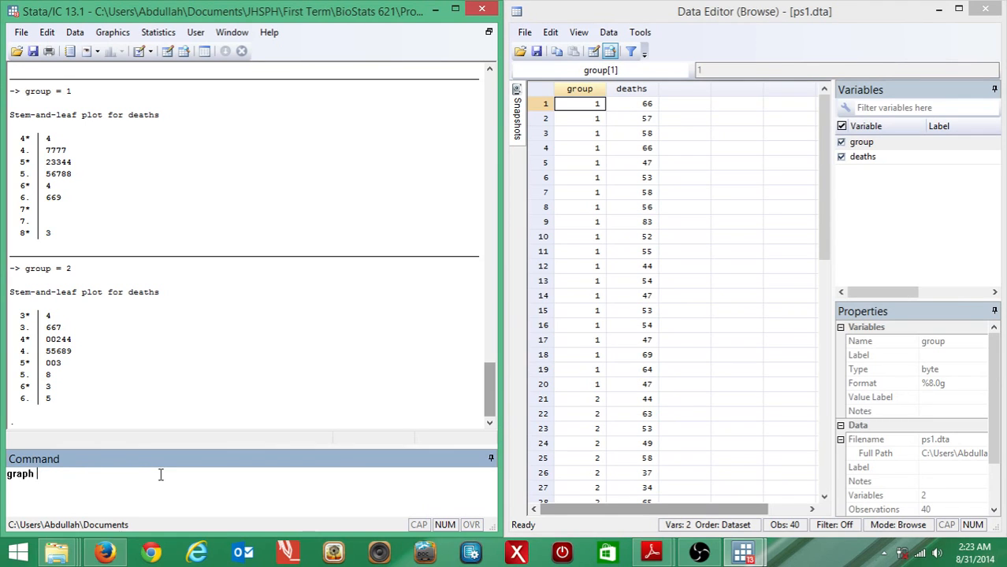
type("box deaths,")
type(" gr")
key("BackSpace")
key("BackSpace")
key("BackSpace")
key("BackSpace")
key("BackSpace")
key("BackSpace")
key("BackSpace")
key("BackSpace")
type("graph box deaths, by(group)")
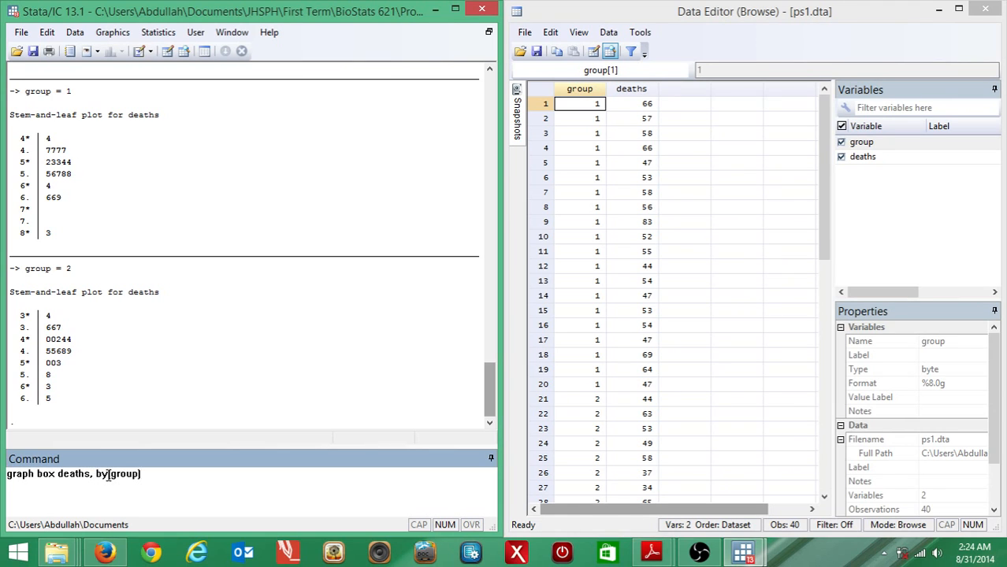
key("Return")
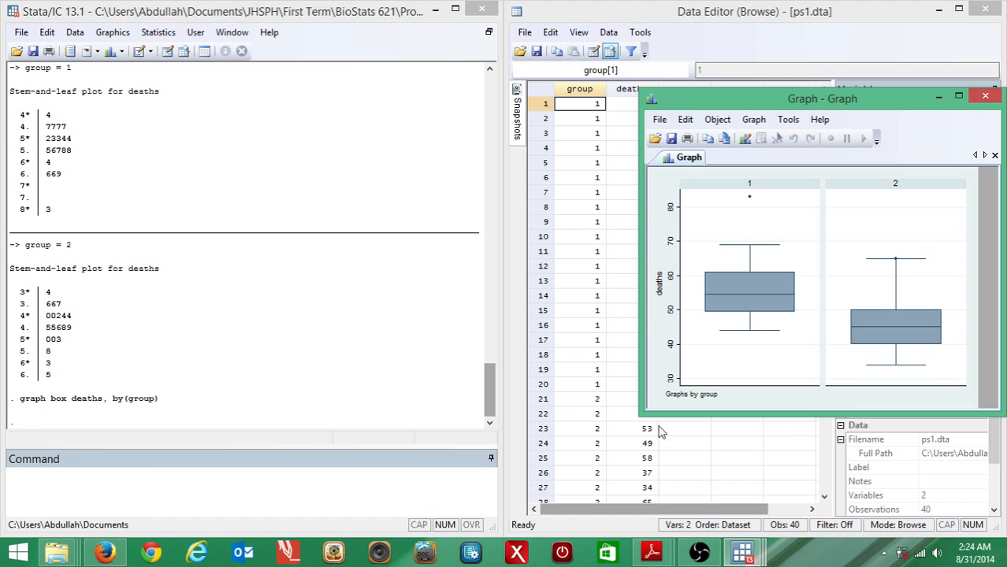
Create a single overall box plot with graph box deaths and move the graph window off the deaths column in the Data Editor.
left_click(160, 490)
type("g")
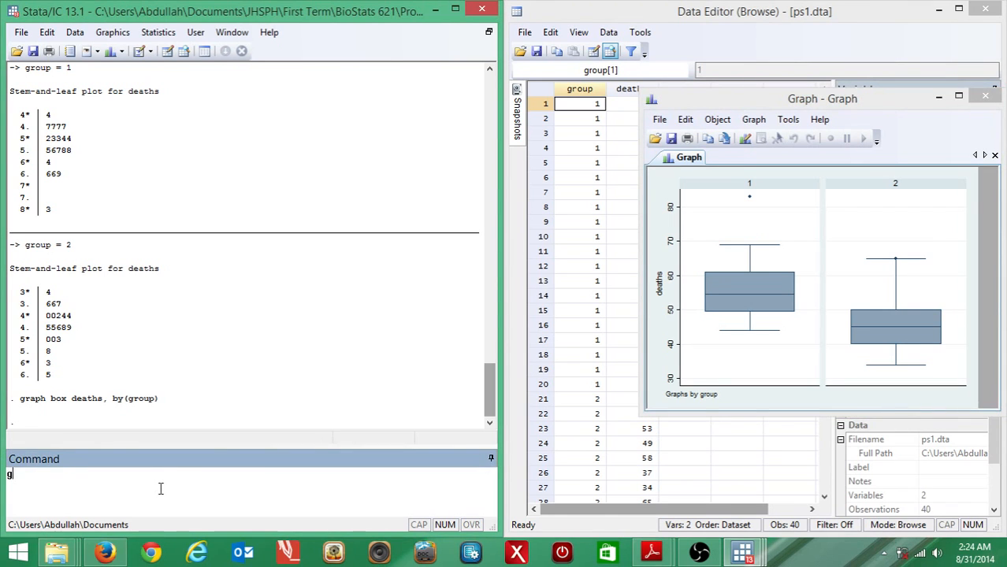
type("raph box deaths")
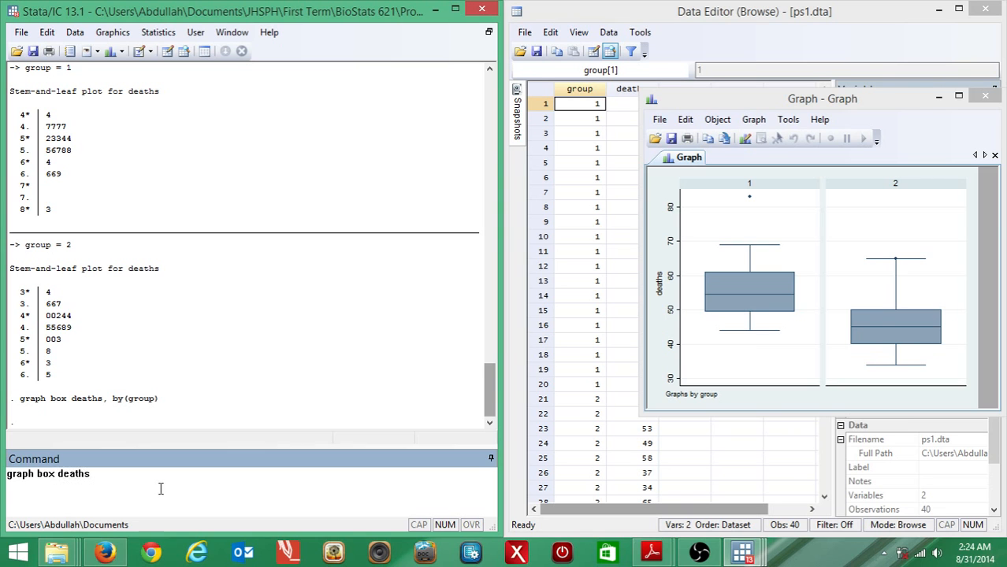
key("Return")
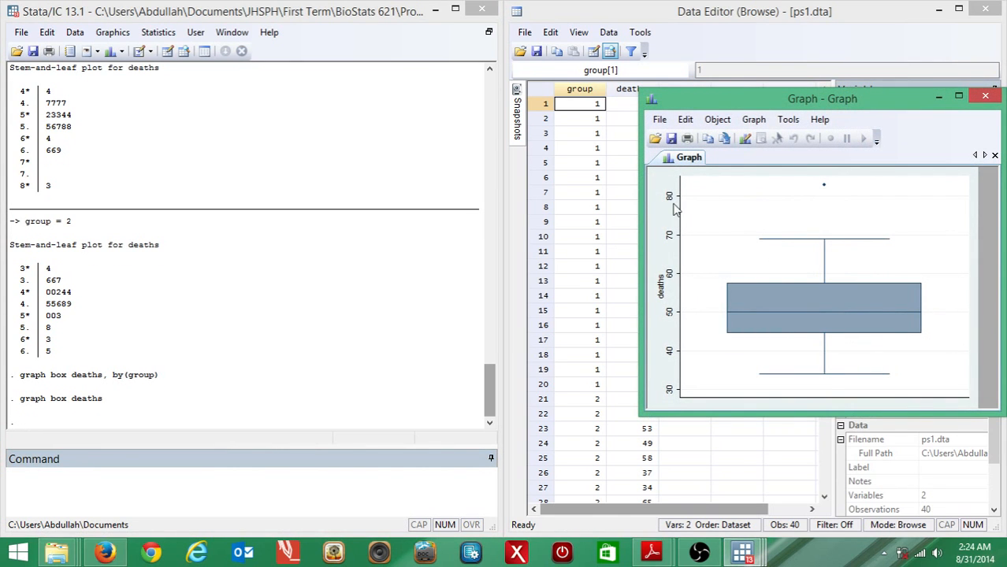
left_click_drag(754, 104, 862, 71)
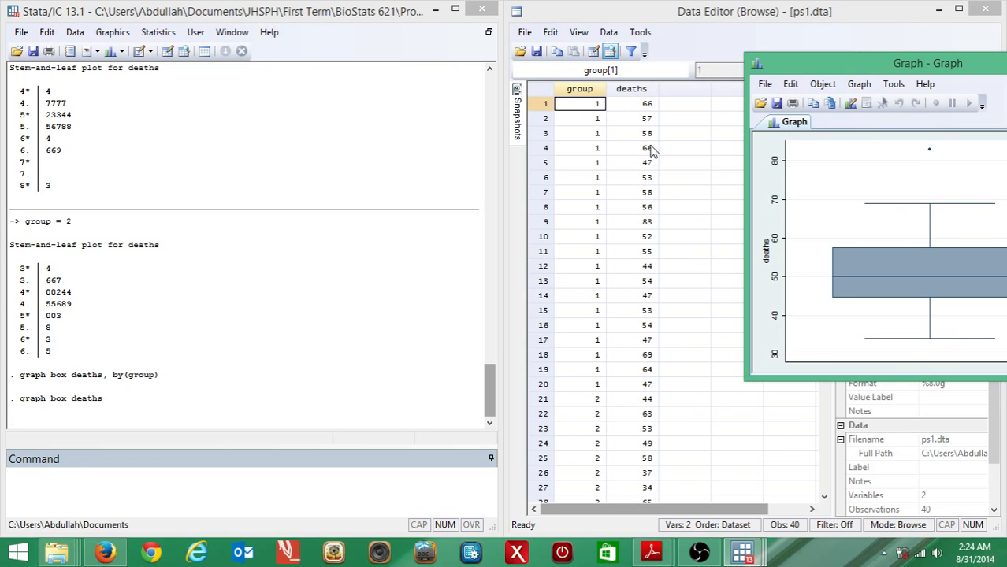
left_click_drag(942, 67, 888, 55)
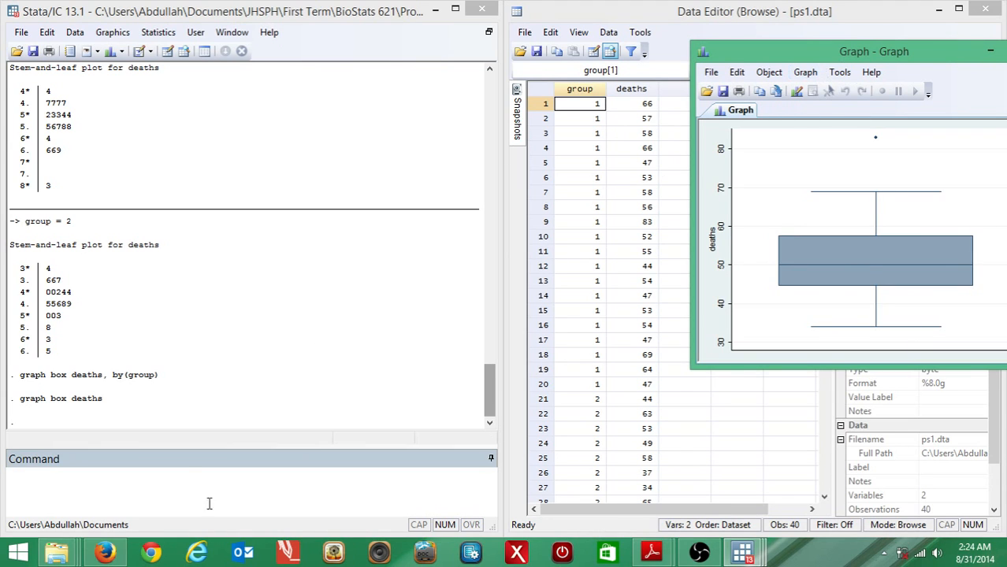
Plot the deaths box plots split by group again with the command graph box death, by(group).
left_click(170, 478)
type("gra")
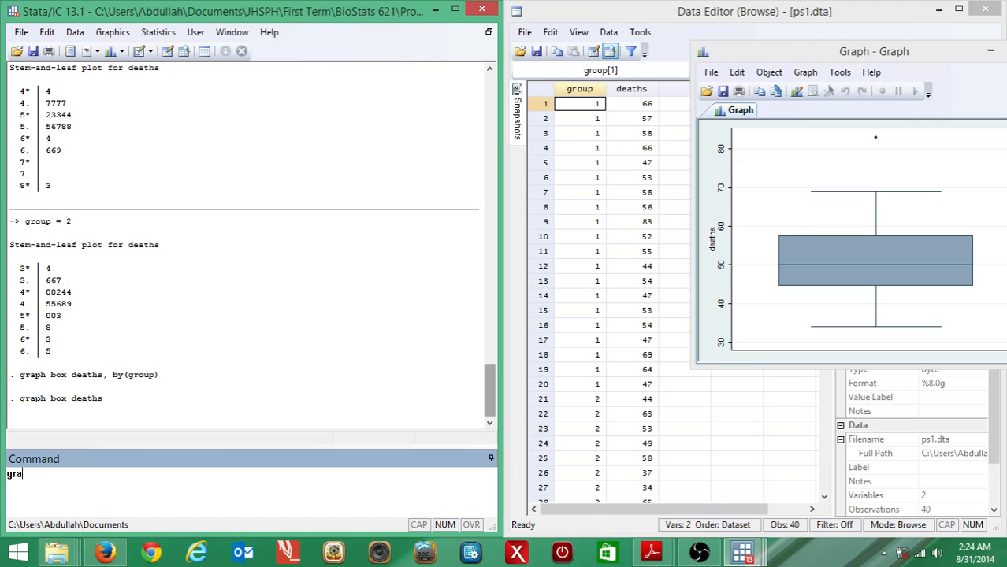
type("ph box death, by grpu")
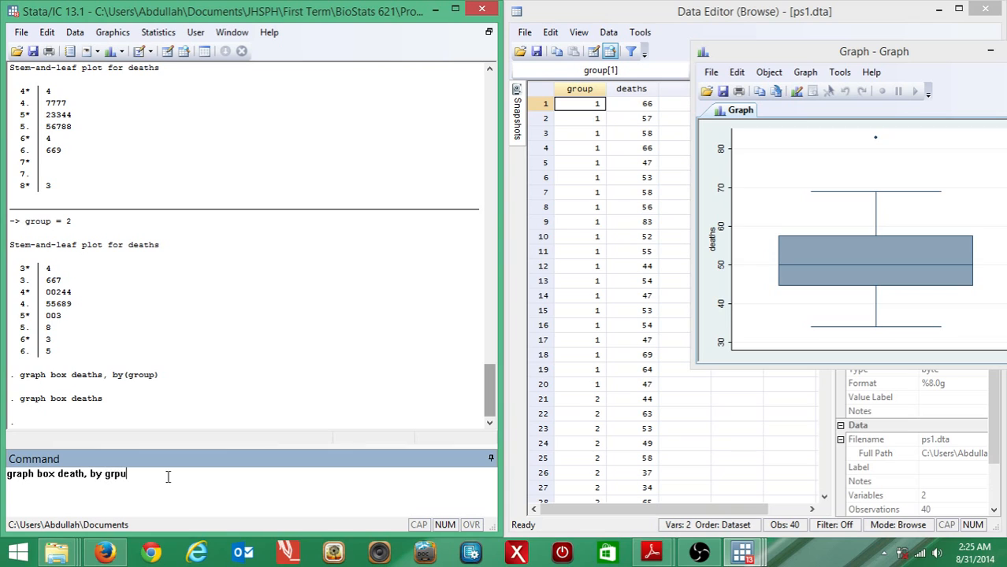
key("BackSpace")
key("BackSpace")
type("oups")
key("BackSpace")
key("BackSpace")
key("BackSpace")
key("BackSpace")
key("BackSpace")
type("(gr")
key("BackSpace")
key("BackSpace")
type("group)")
key("Return")
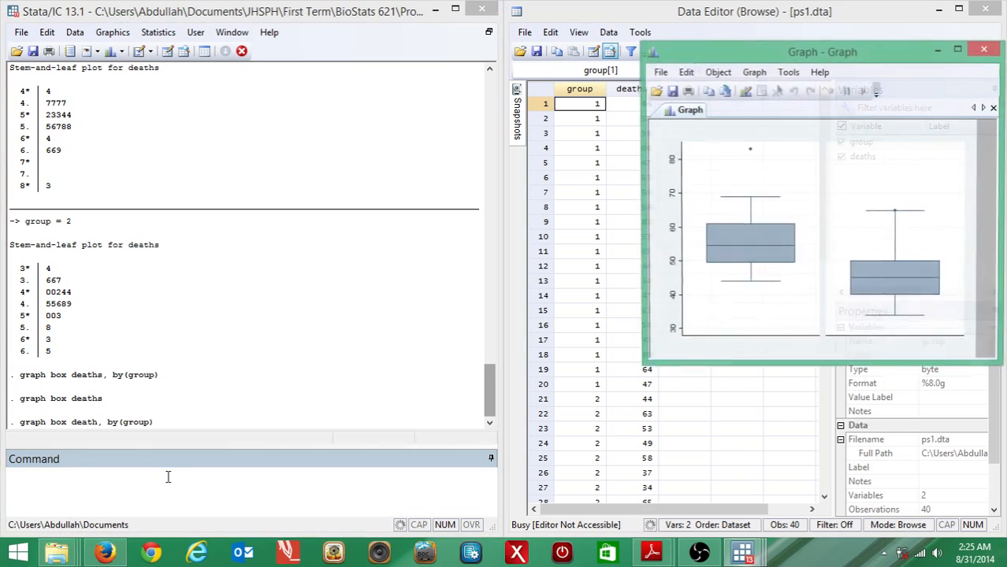